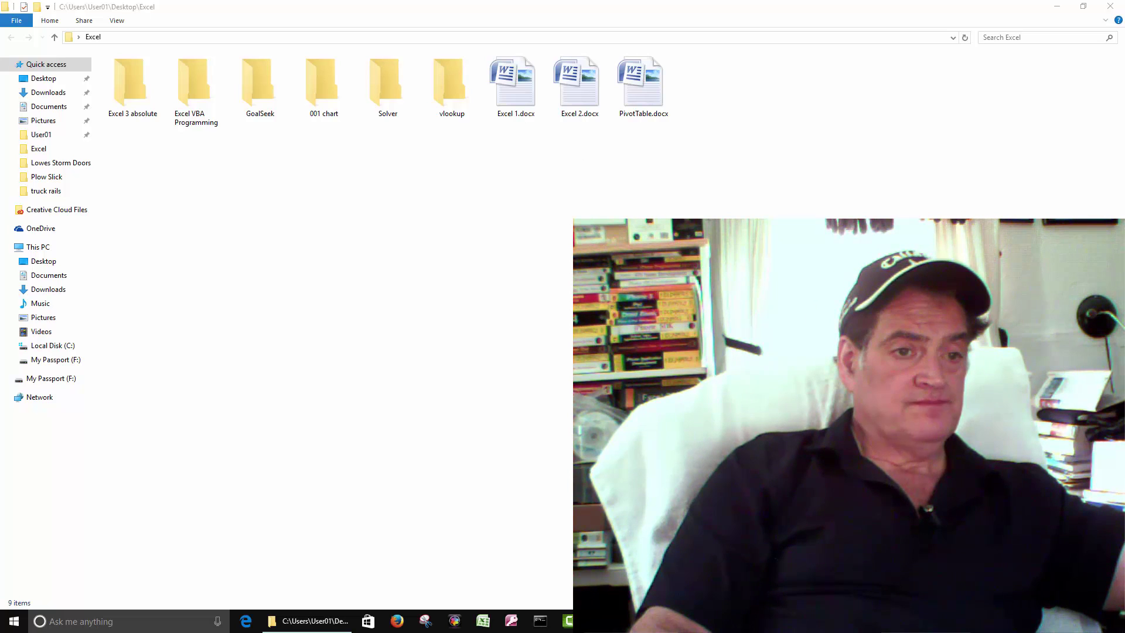
- Start a blank Excel workbook and enter 10 in A1 and 20 in A2
{"action": "left_click", "coordinate": [482, 622]}
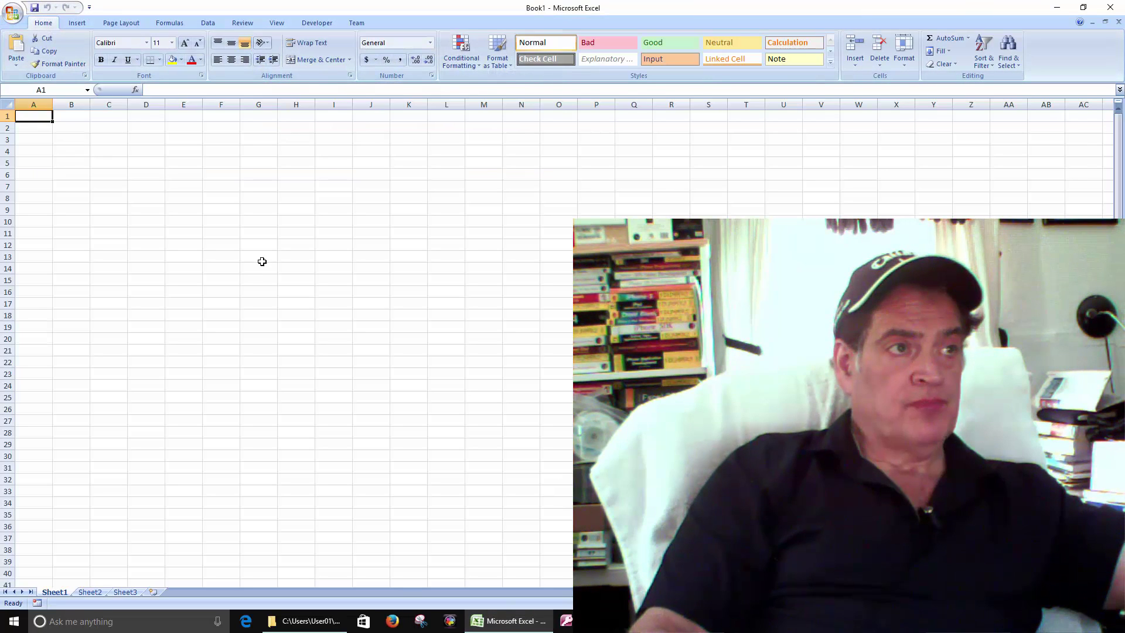
{"action": "double_click", "coordinate": [40, 115]}
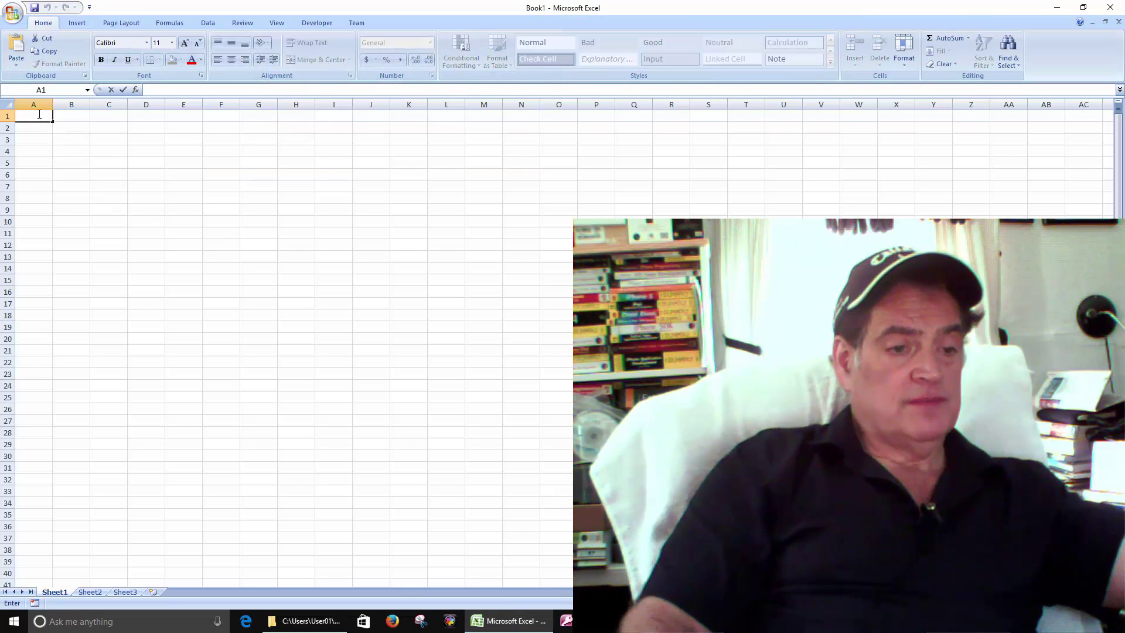
{"action": "type", "text": "10"}
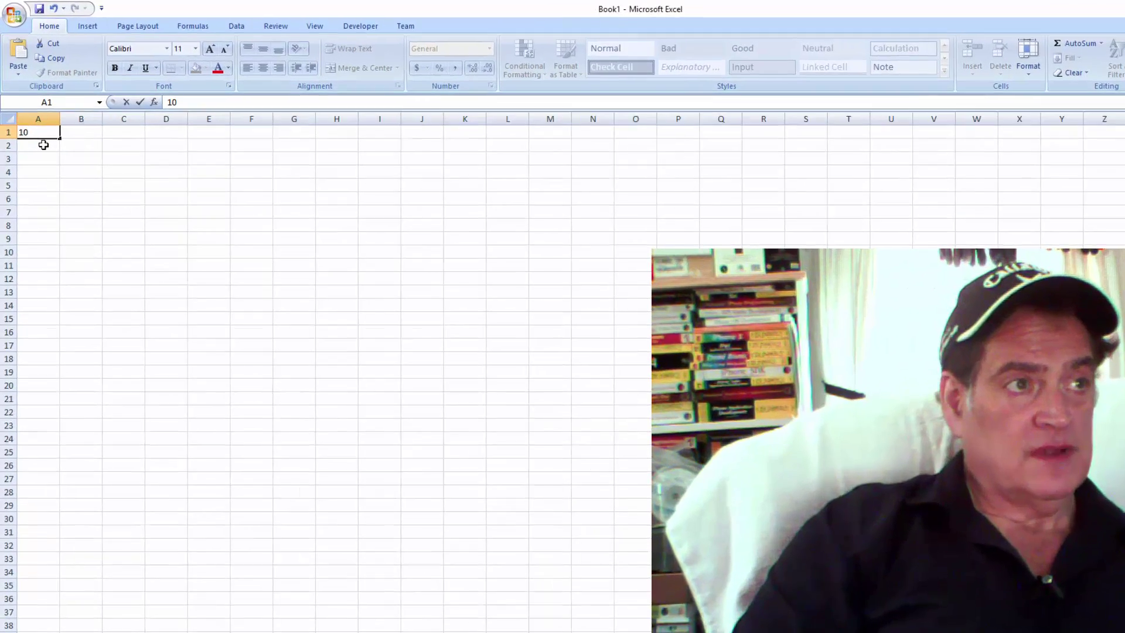
{"action": "key", "text": "Return"}
{"action": "type", "text": "2"}
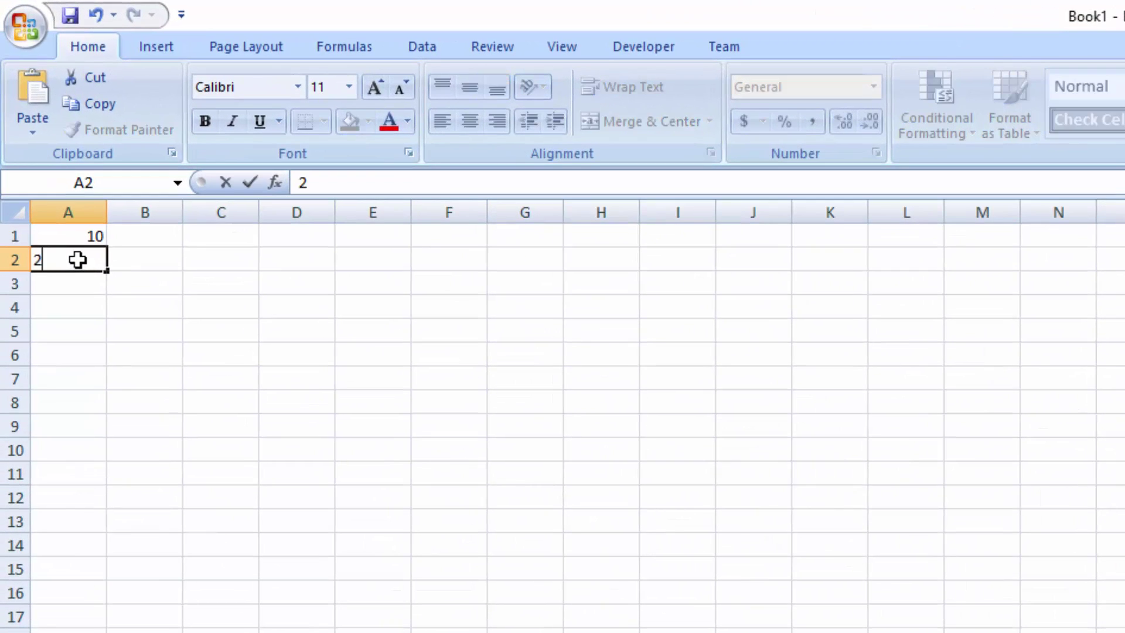
{"action": "type", "text": "0"}
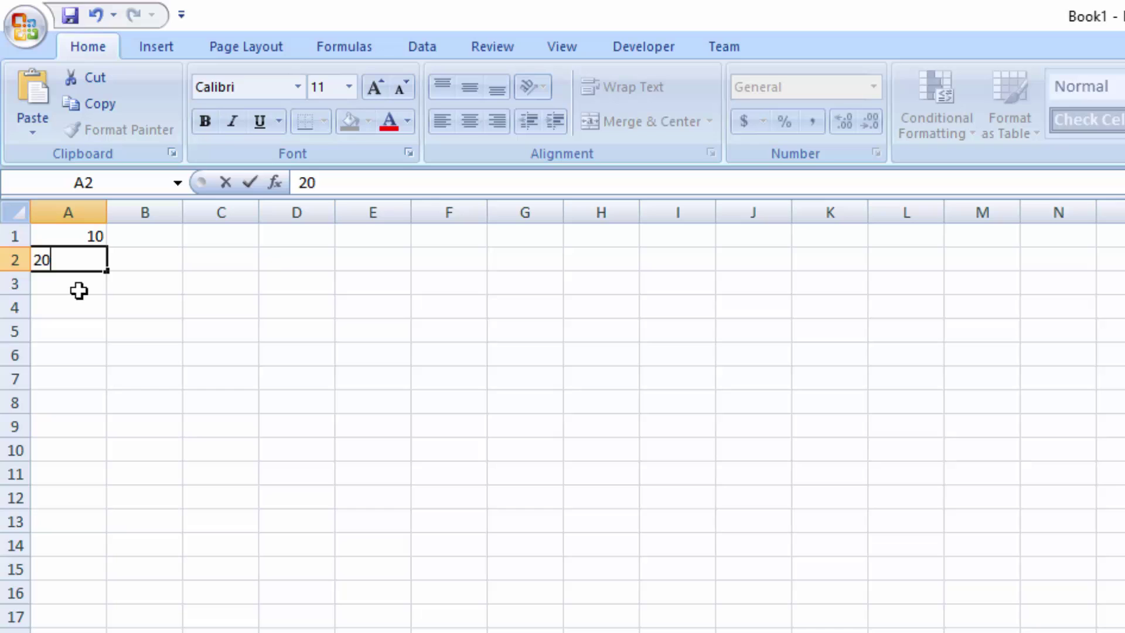
{"action": "left_click", "coordinate": [78, 289]}
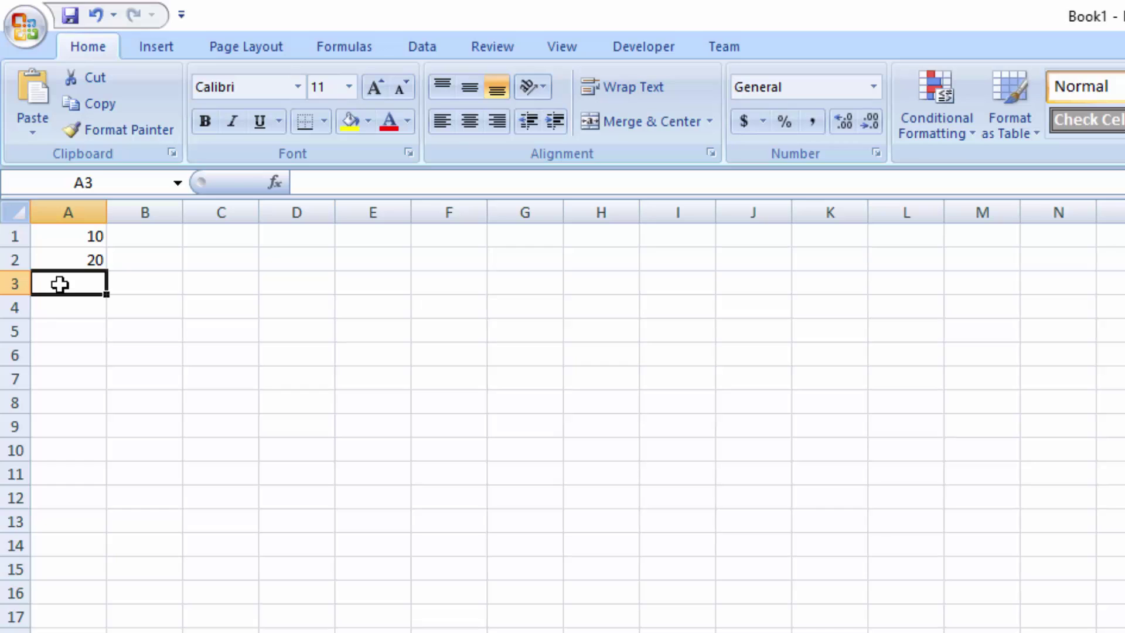
- Enter the formula =A1+A2 in cell A3 so it shows 30
{"action": "double_click", "coordinate": [59, 285]}
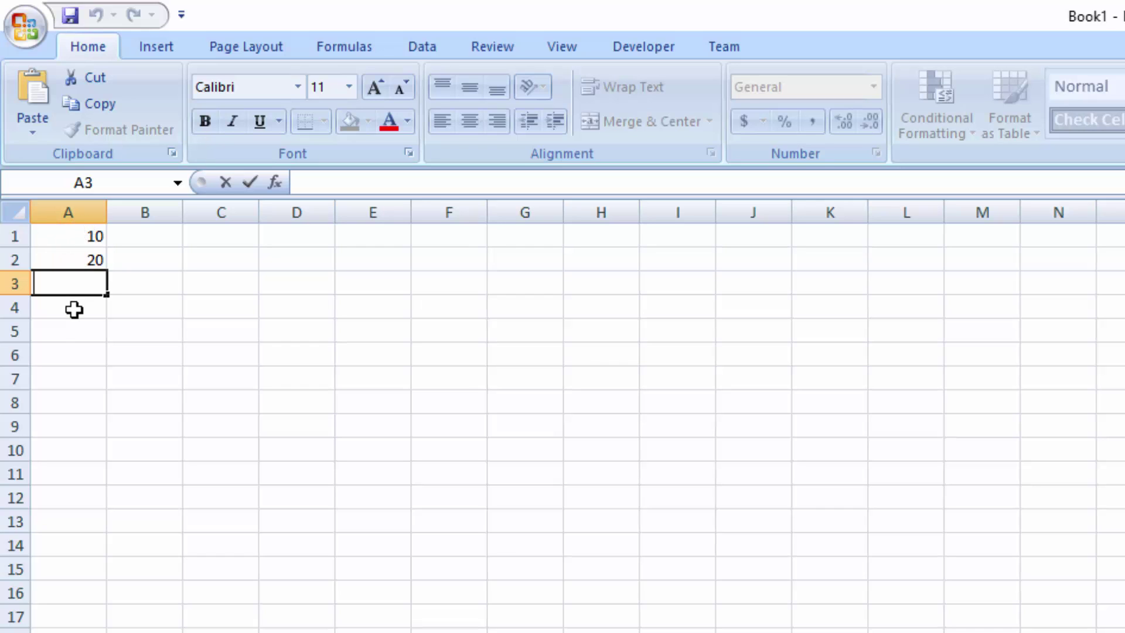
{"action": "type", "text": "="}
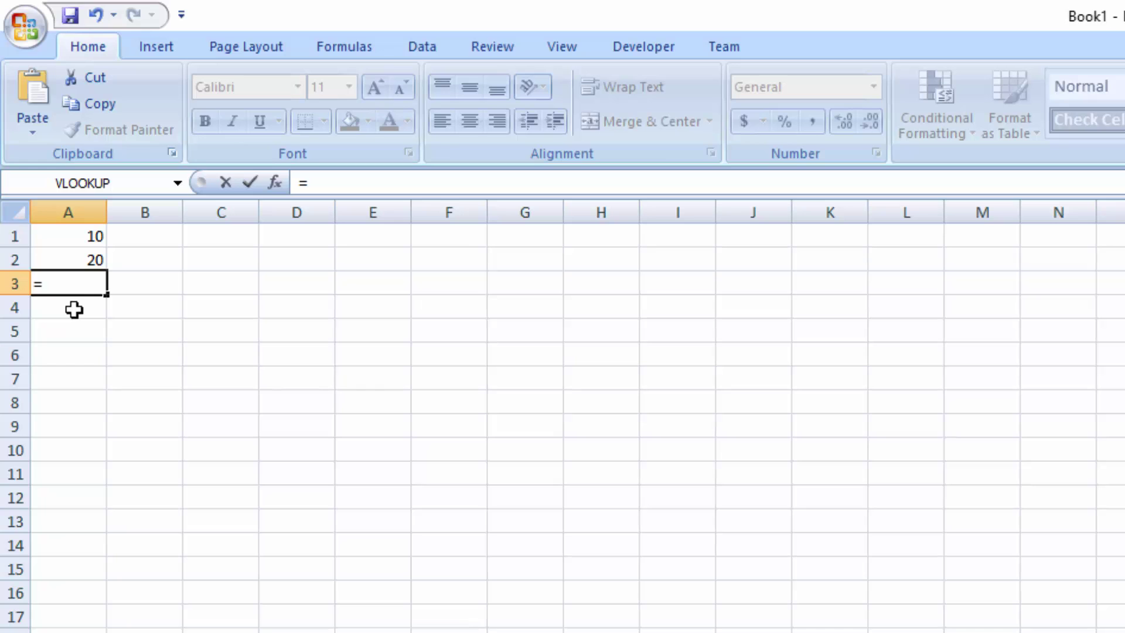
{"action": "type", "text": "a1"}
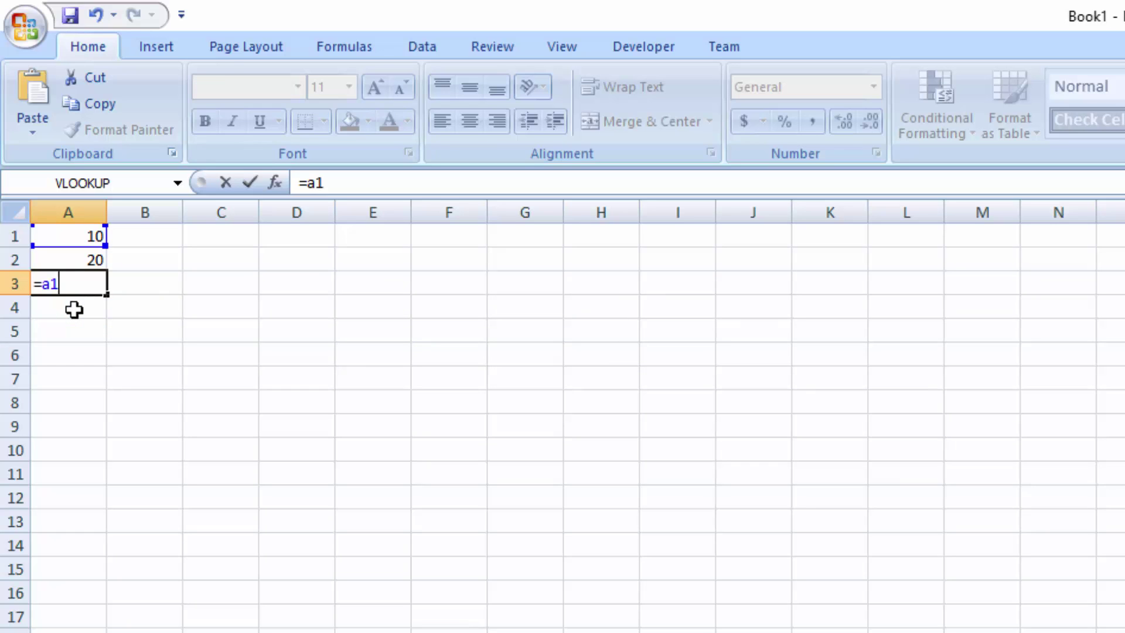
{"action": "type", "text": "+a2"}
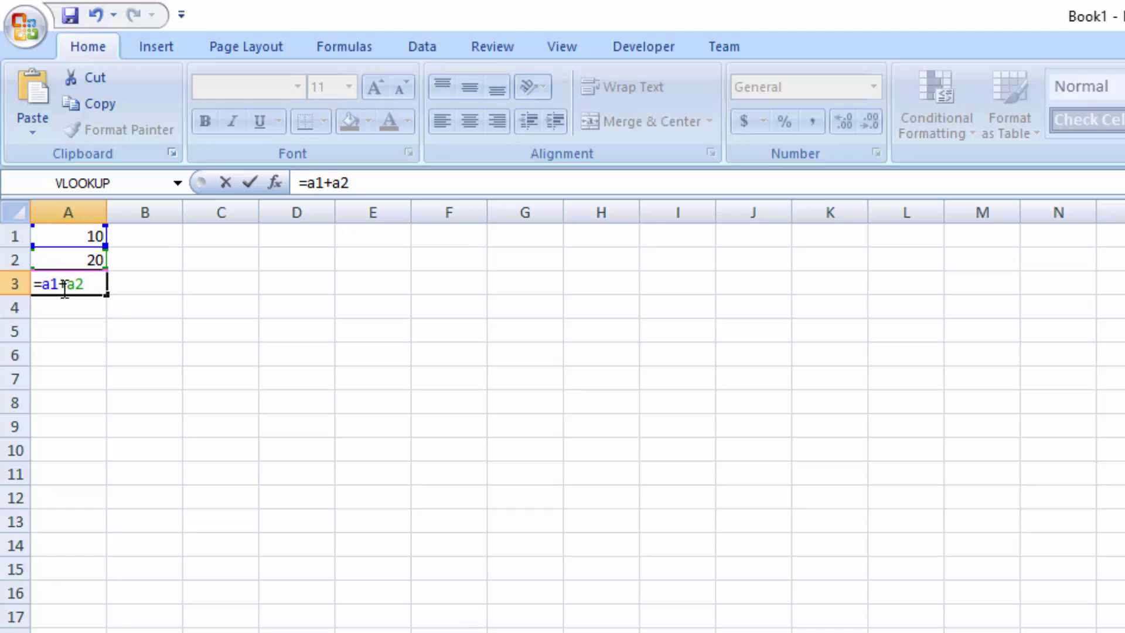
{"action": "left_click", "coordinate": [55, 235]}
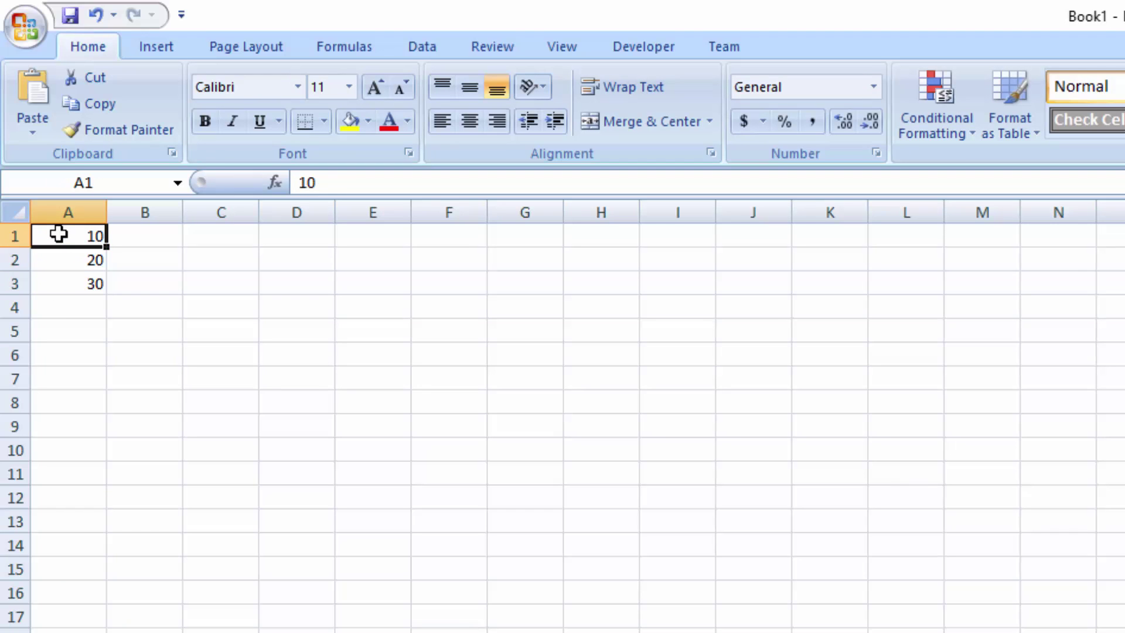
{"action": "left_click", "coordinate": [51, 287]}
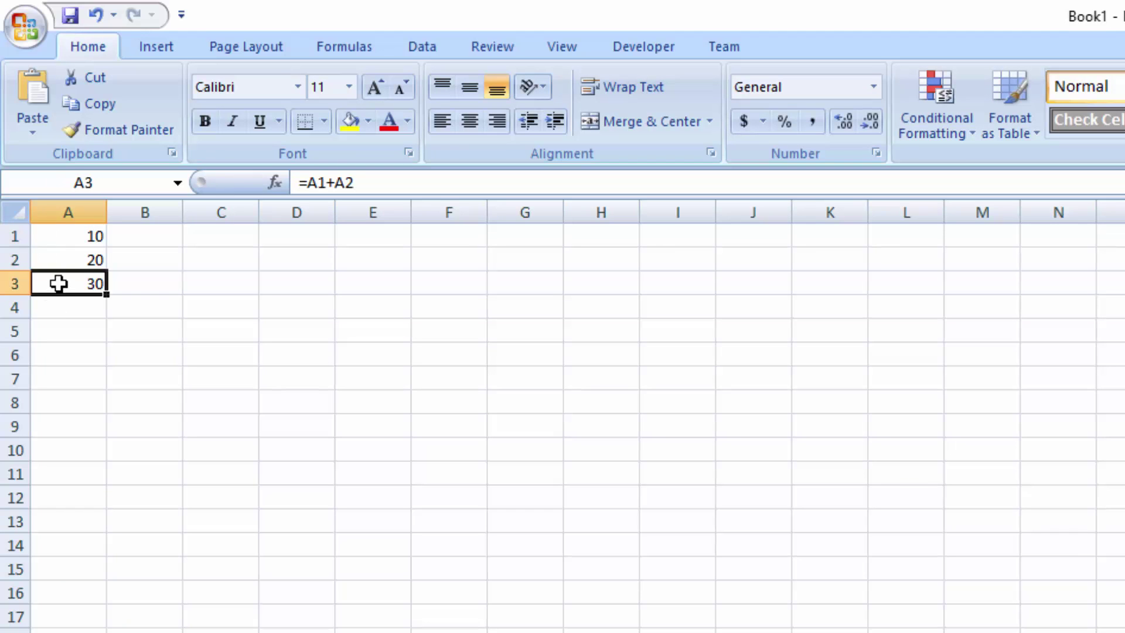
{"action": "double_click", "coordinate": [61, 284]}
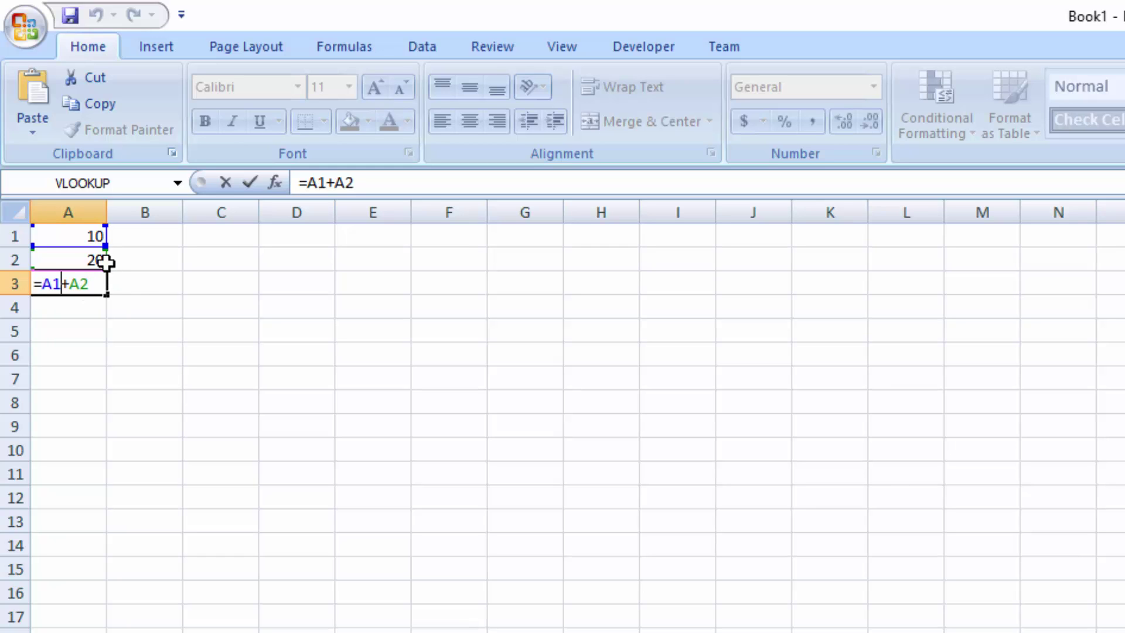
{"action": "left_click", "coordinate": [62, 310]}
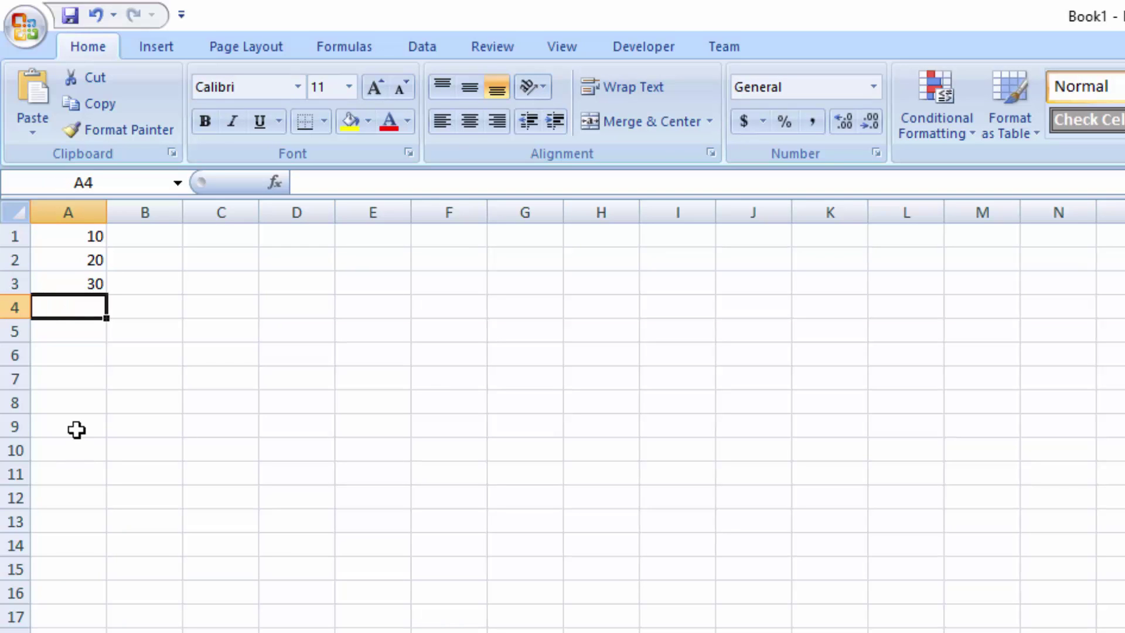
{"action": "key", "text": "Up"}
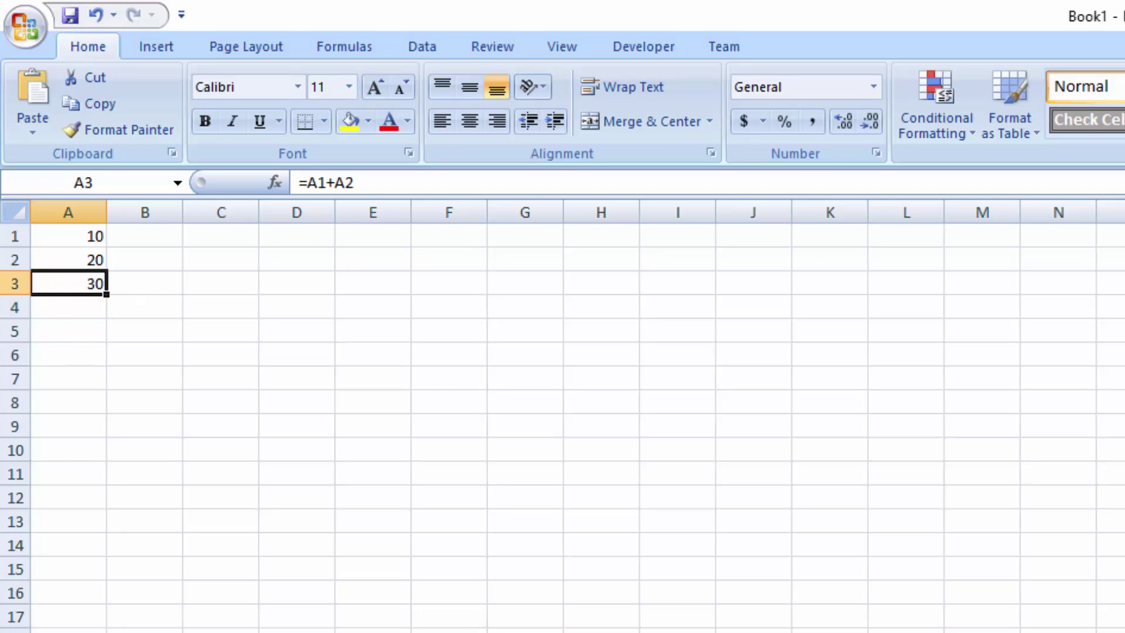
{"action": "double_click", "coordinate": [61, 284]}
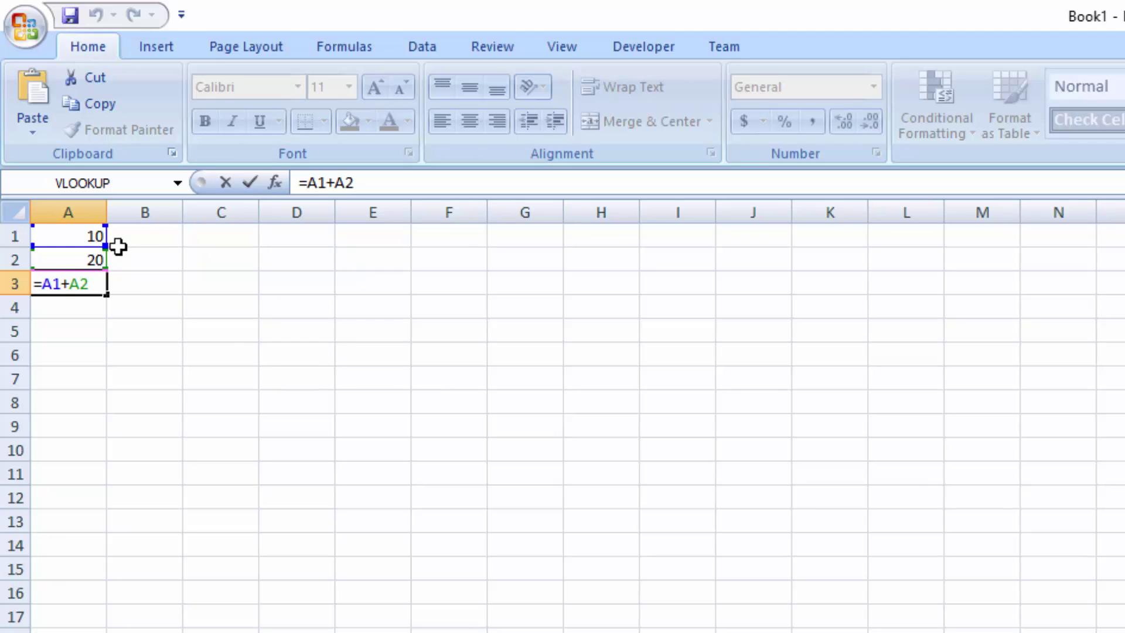
- Fill cells E1, E2 and E3 with 50, 100 and 300
{"action": "left_click", "coordinate": [133, 307]}
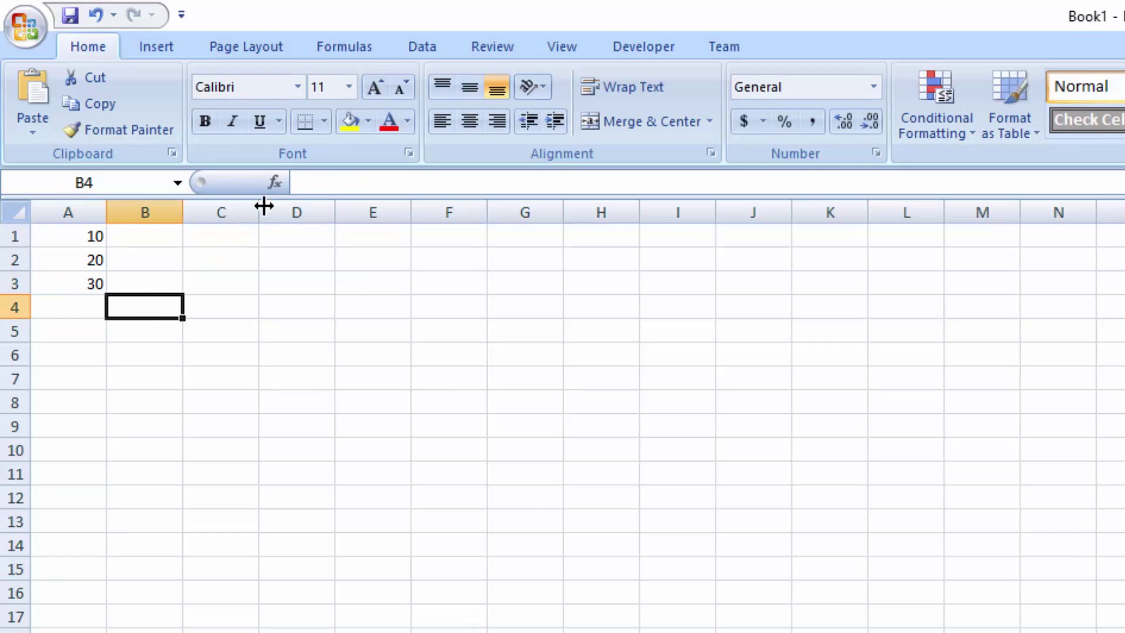
{"action": "left_click_drag", "start_coordinate": [70, 236], "coordinate": [70, 260]}
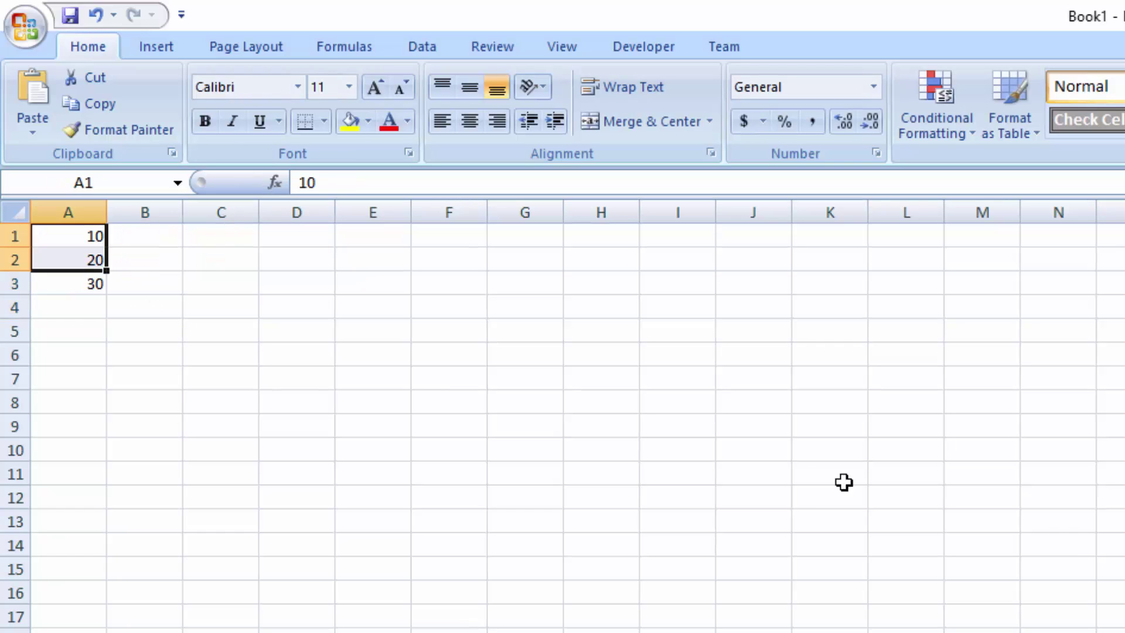
{"action": "left_click", "coordinate": [371, 237]}
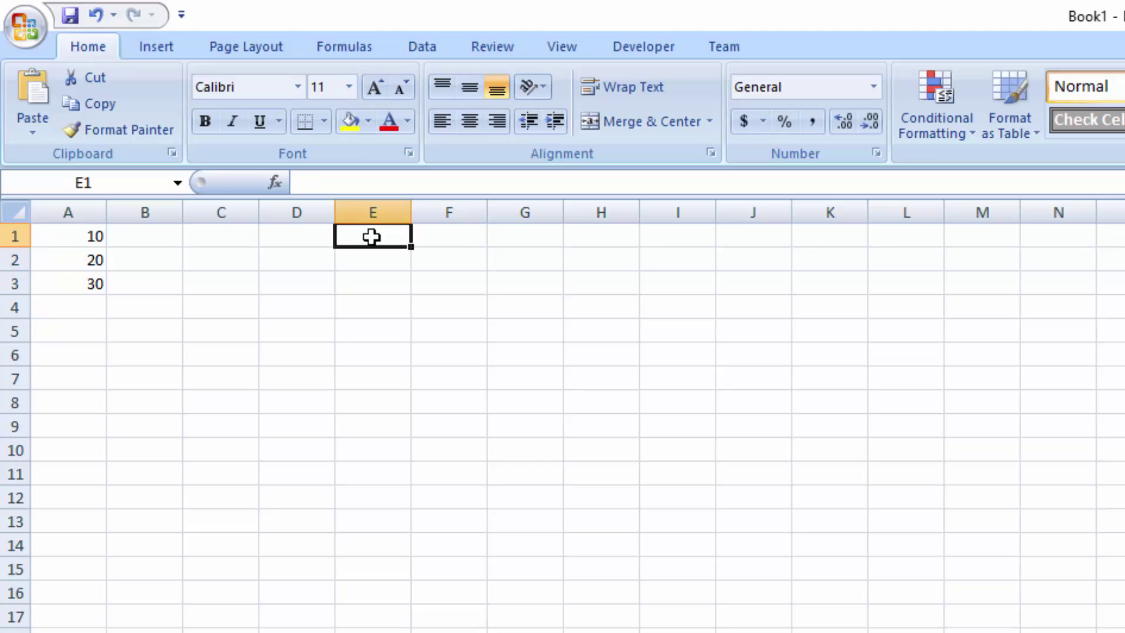
{"action": "type", "text": "50"}
{"action": "key", "text": "Return"}
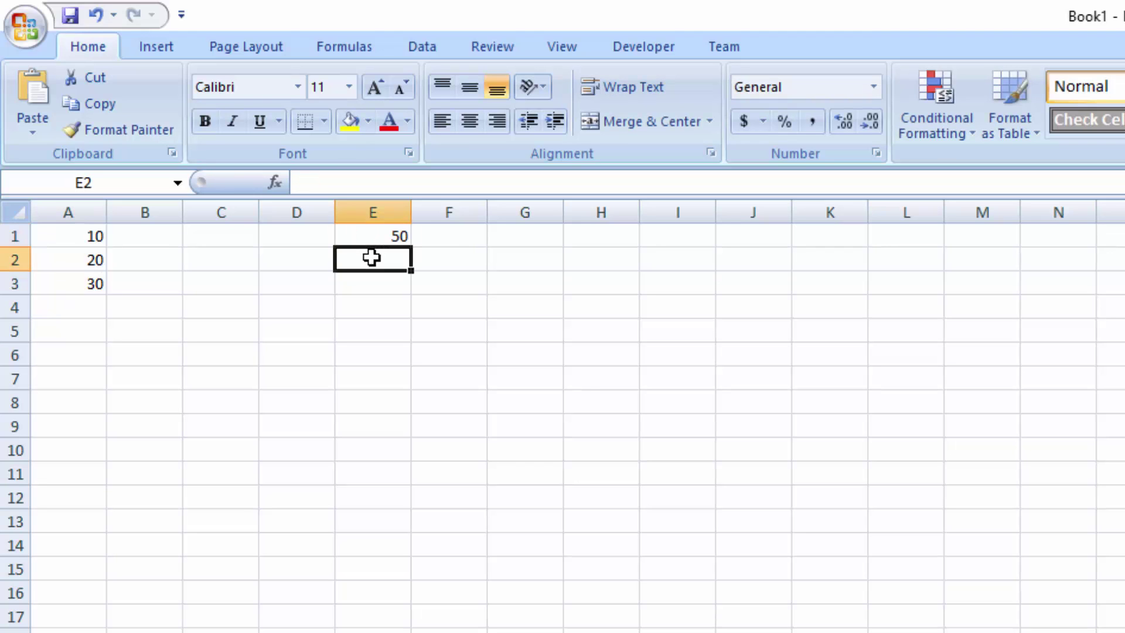
{"action": "type", "text": "100"}
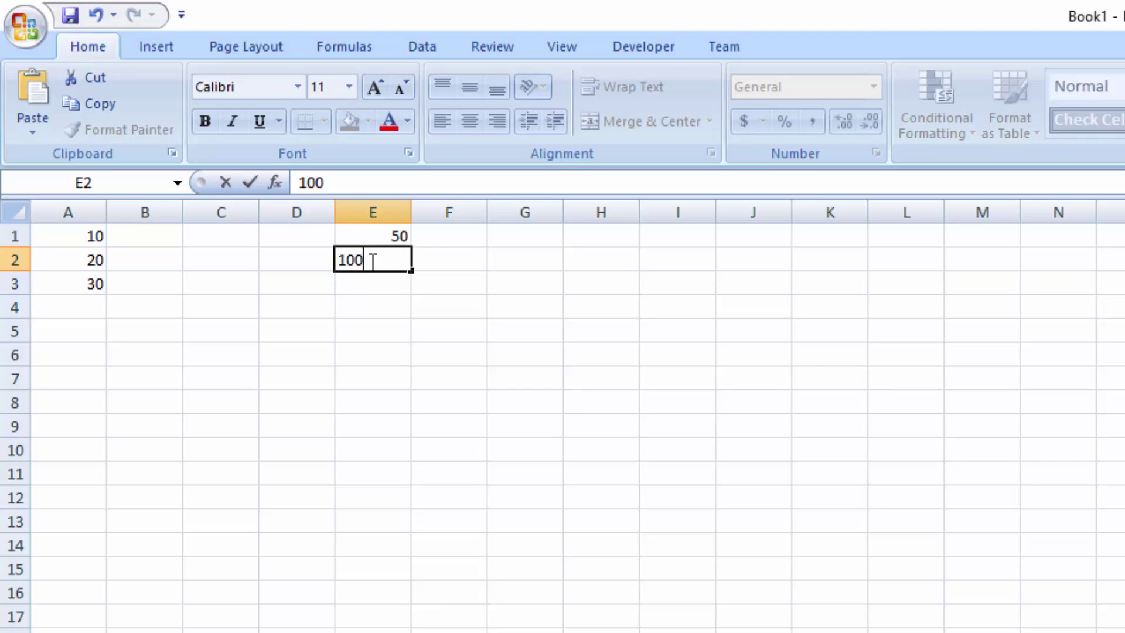
{"action": "key", "text": "Return"}
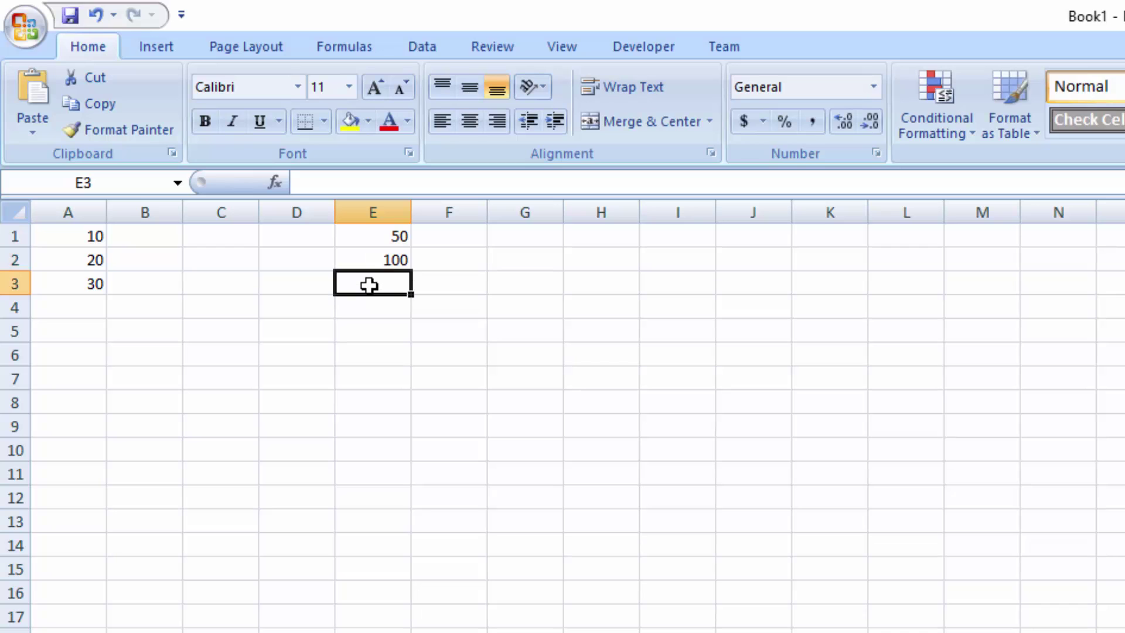
{"action": "type", "text": "300"}
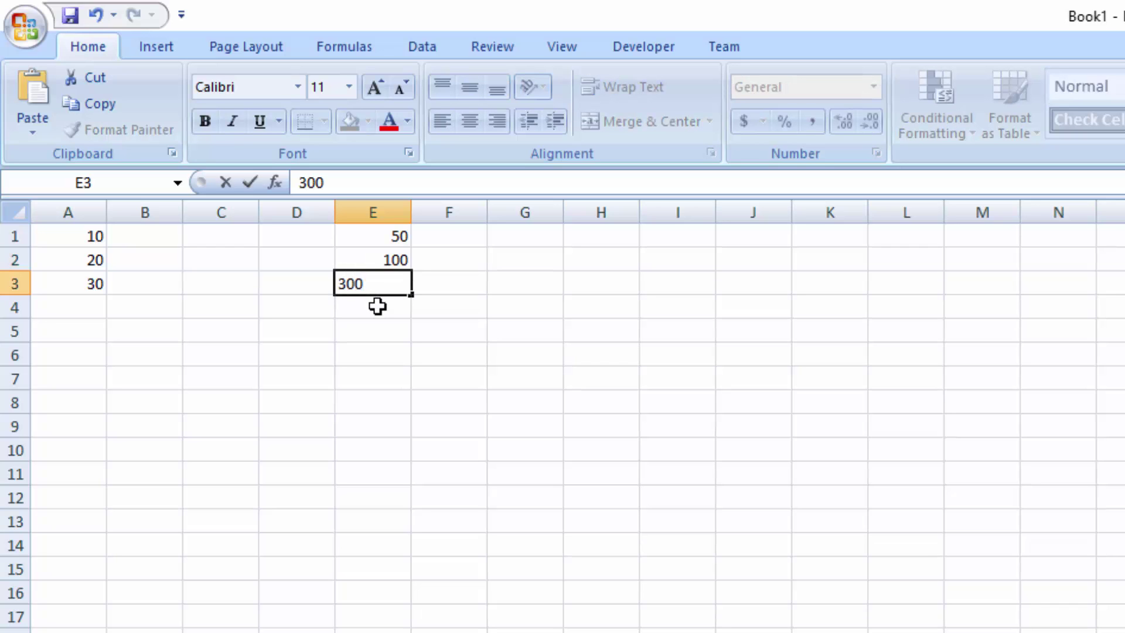
{"action": "key", "text": "Return"}
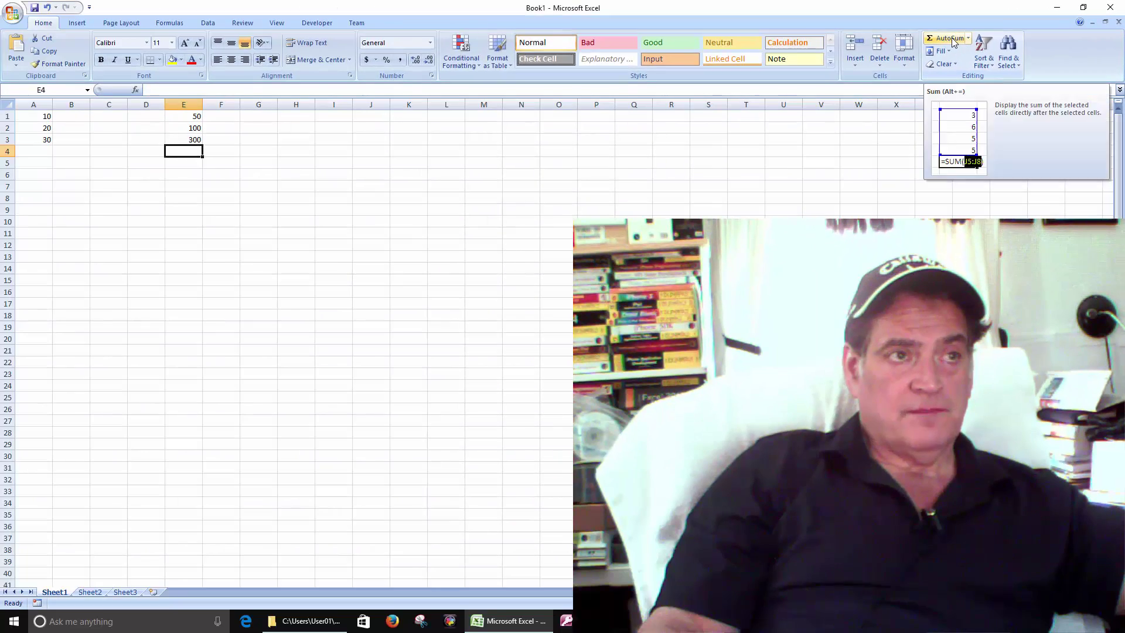
- Use AutoSum in E4 to propose =SUM(E1:E3) over the three values above
{"action": "left_click", "coordinate": [916, 45]}
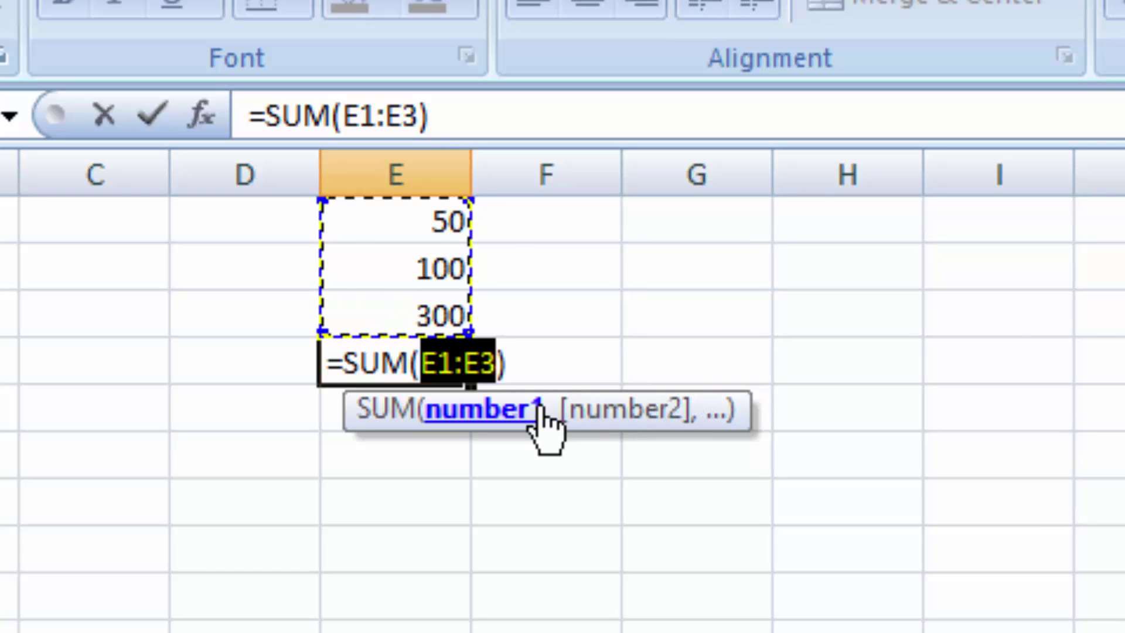
{"action": "key", "text": "Return"}
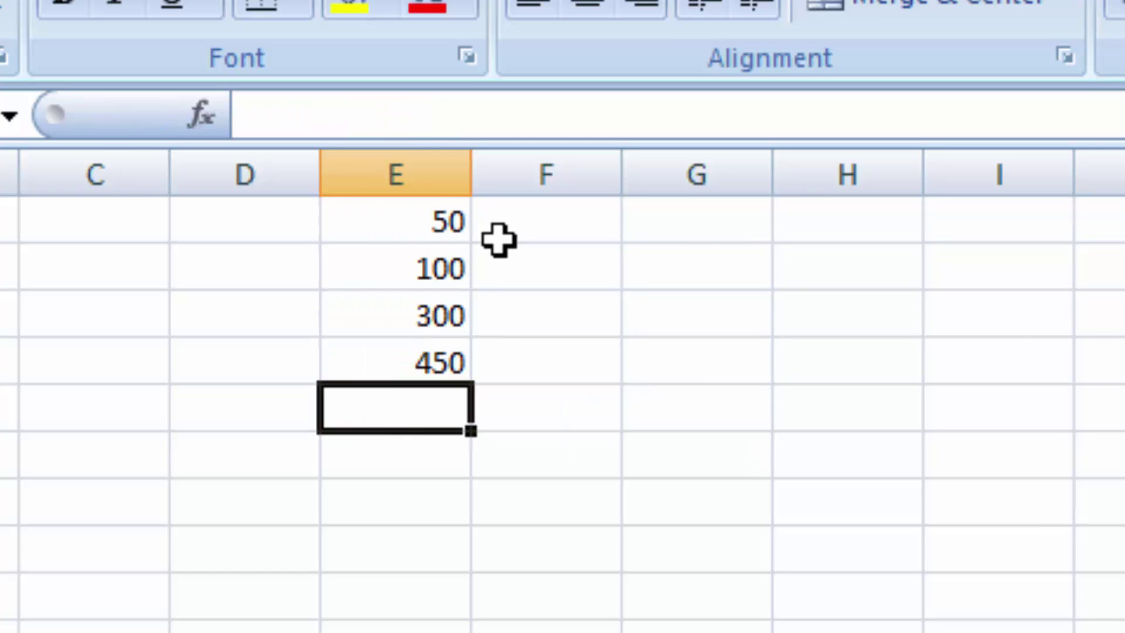
{"action": "left_click", "coordinate": [373, 365]}
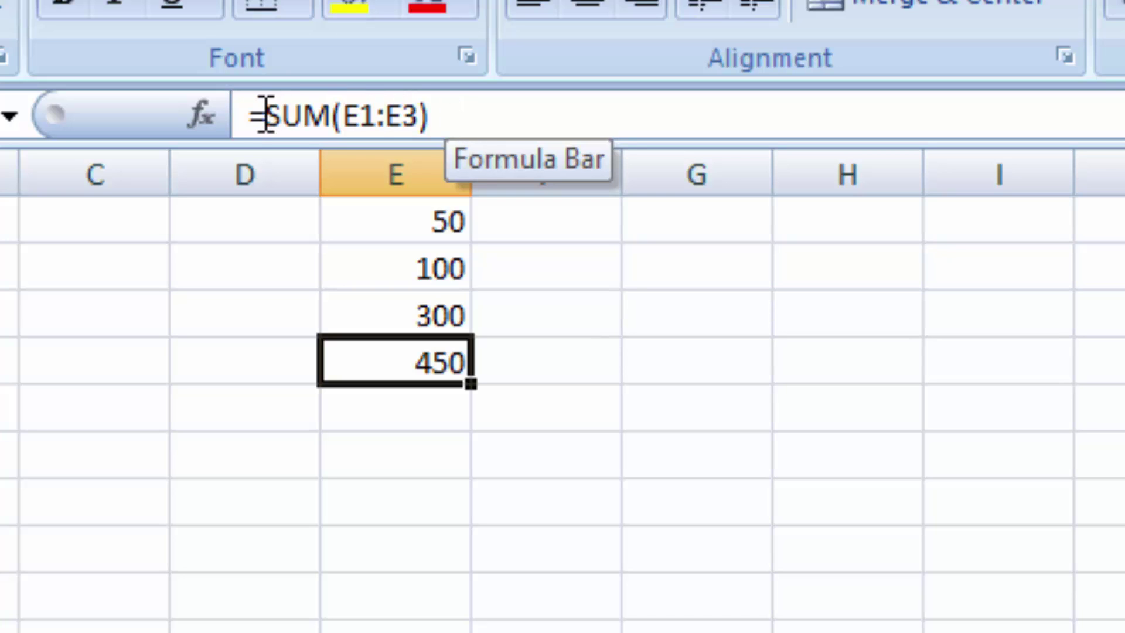
{"action": "left_click_drag", "start_coordinate": [267, 116], "coordinate": [330, 115]}
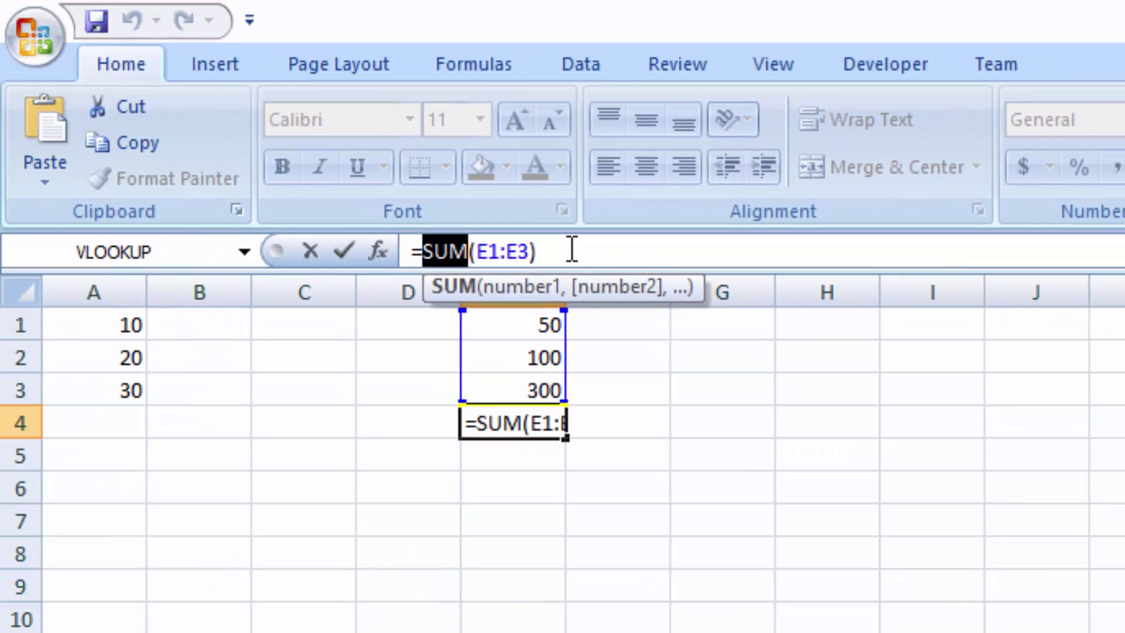
{"action": "left_click", "coordinate": [446, 120]}
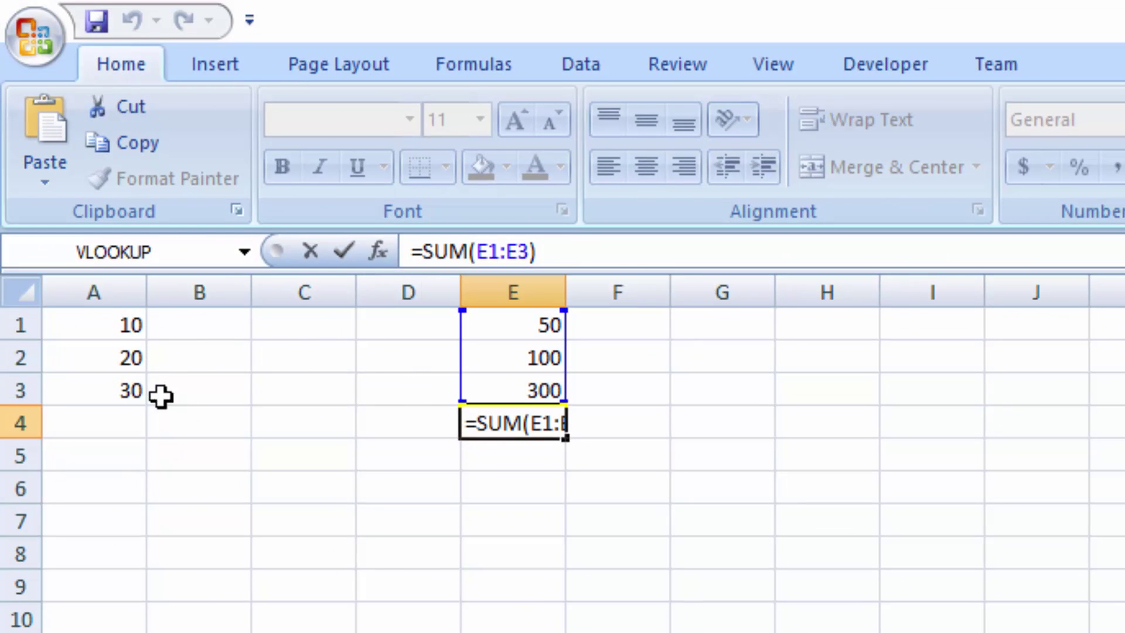
{"action": "left_click", "coordinate": [113, 396]}
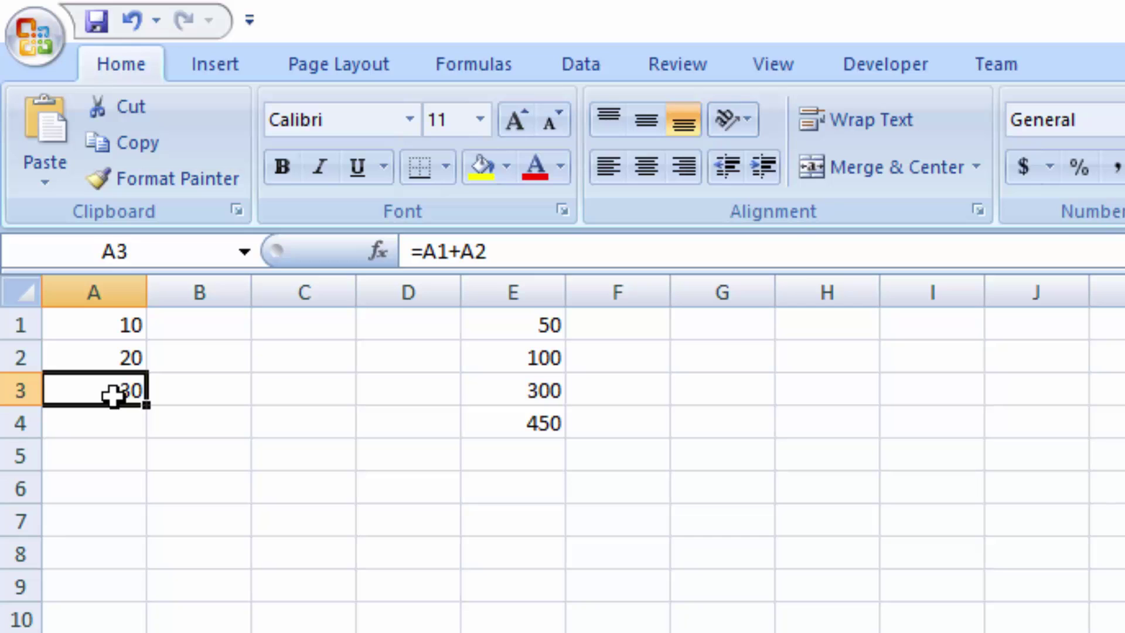
{"action": "left_click", "coordinate": [518, 426]}
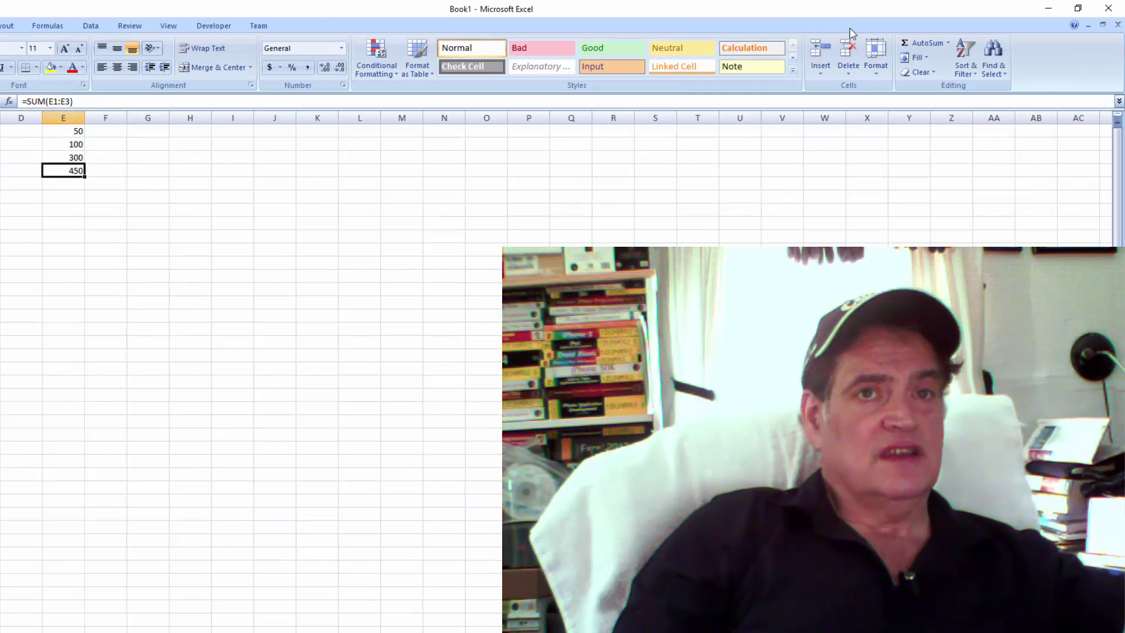
{"action": "left_click", "coordinate": [947, 44]}
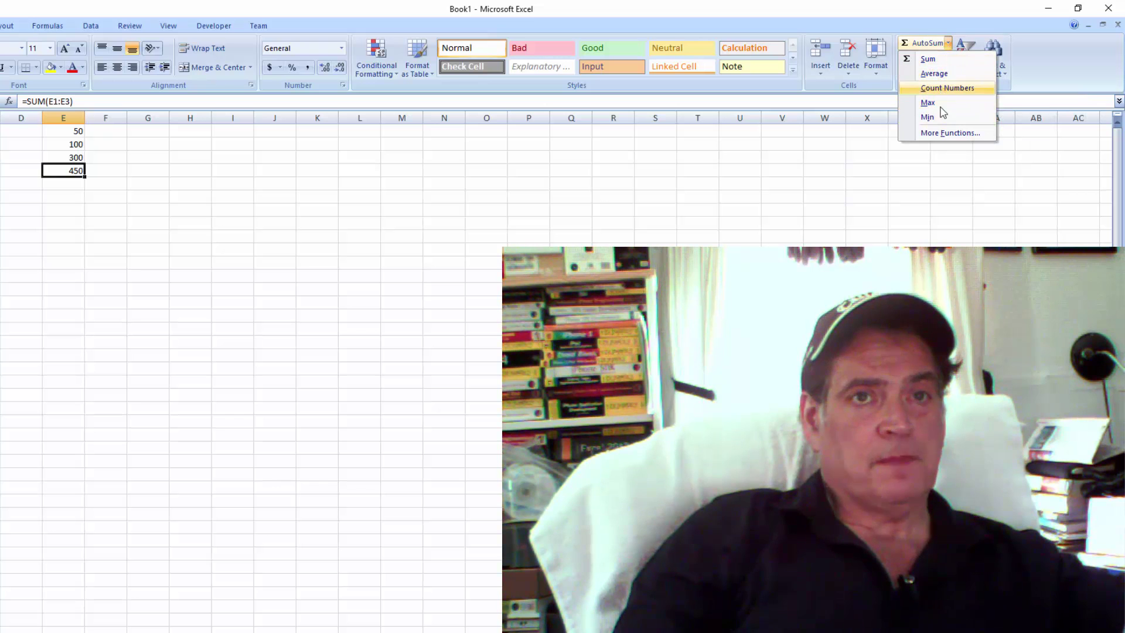
{"action": "left_click", "coordinate": [937, 74]}
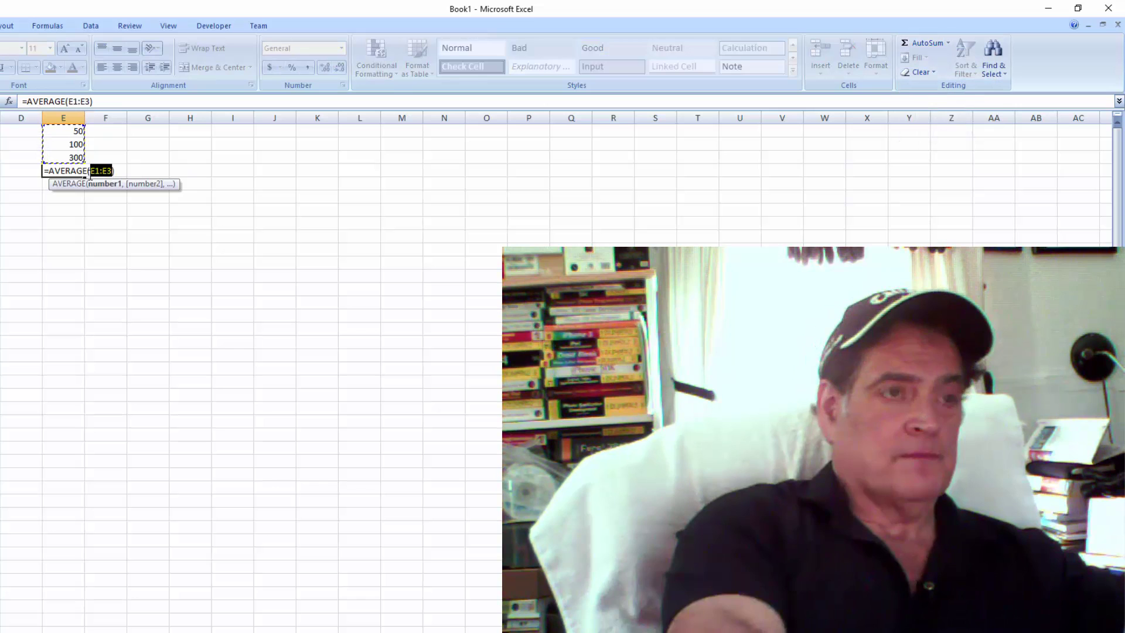
{"action": "key", "text": "Return"}
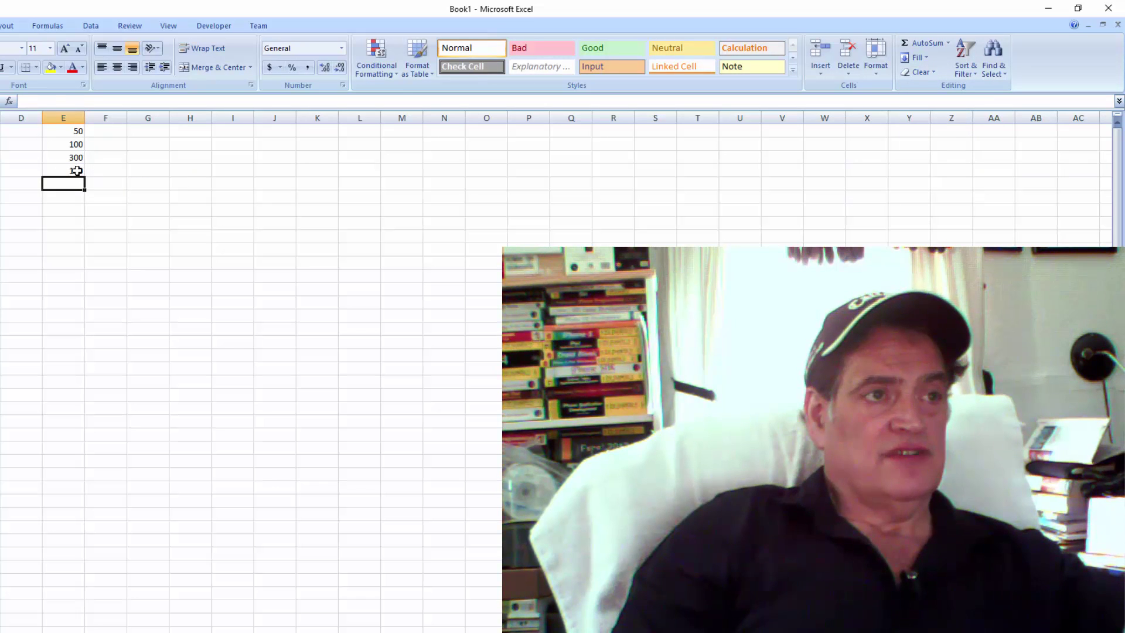
{"action": "left_click", "coordinate": [77, 170]}
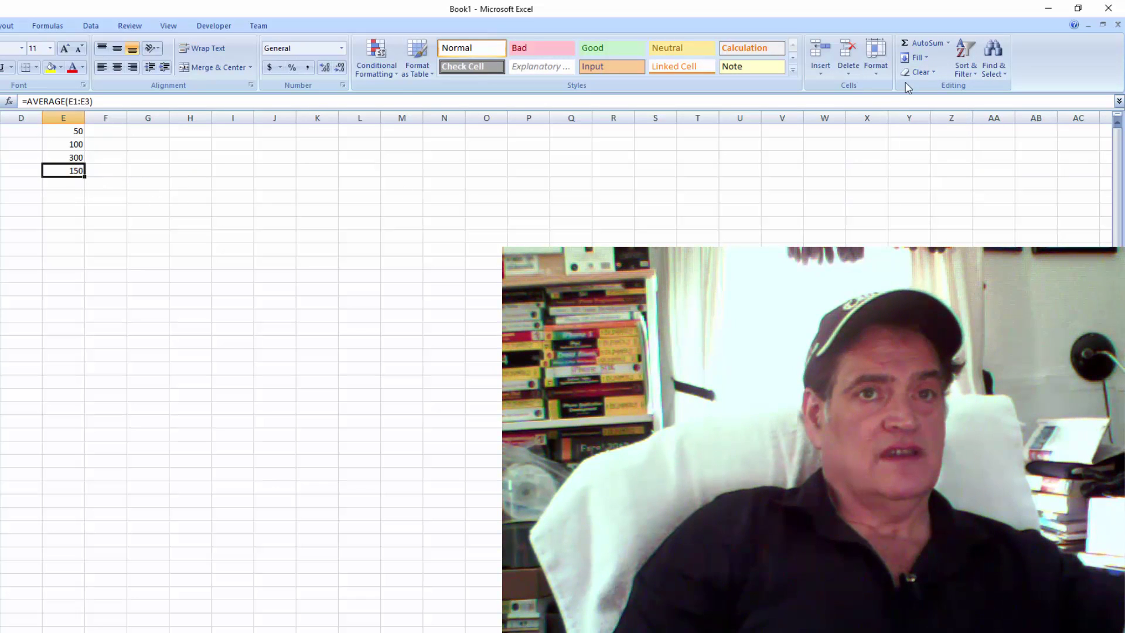
{"action": "left_click", "coordinate": [947, 43]}
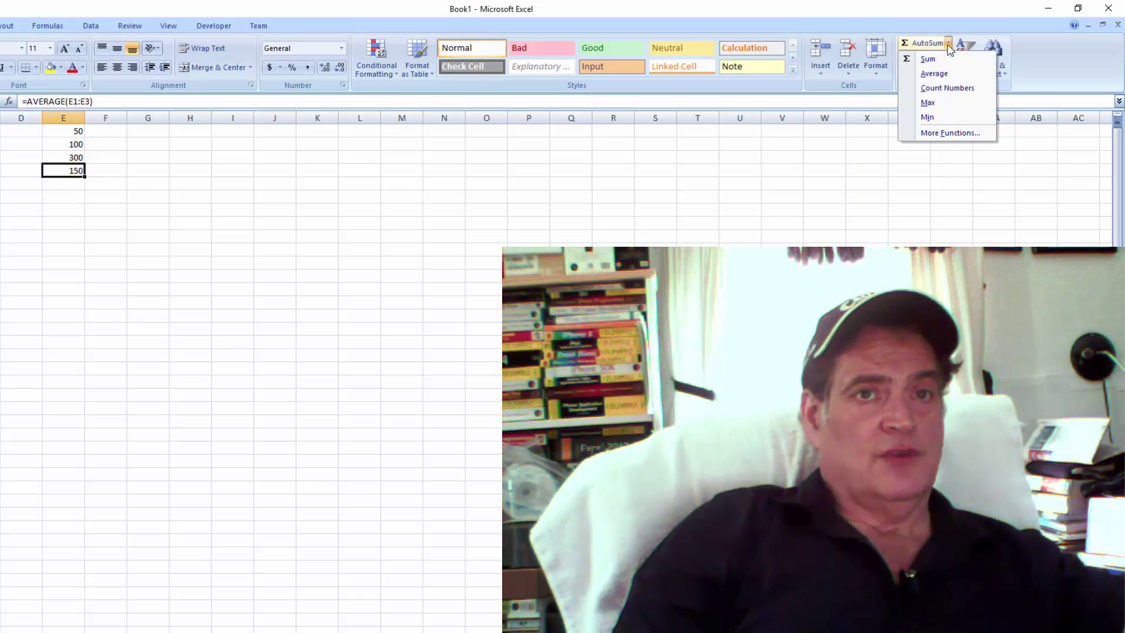
{"action": "left_click", "coordinate": [947, 88]}
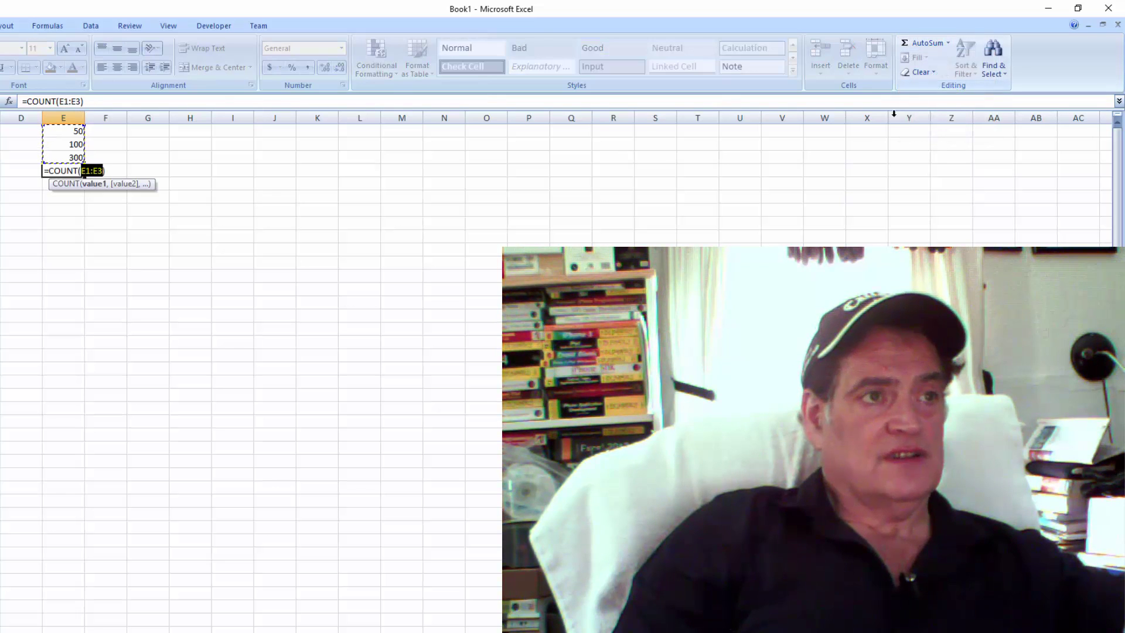
{"action": "key", "text": "Return"}
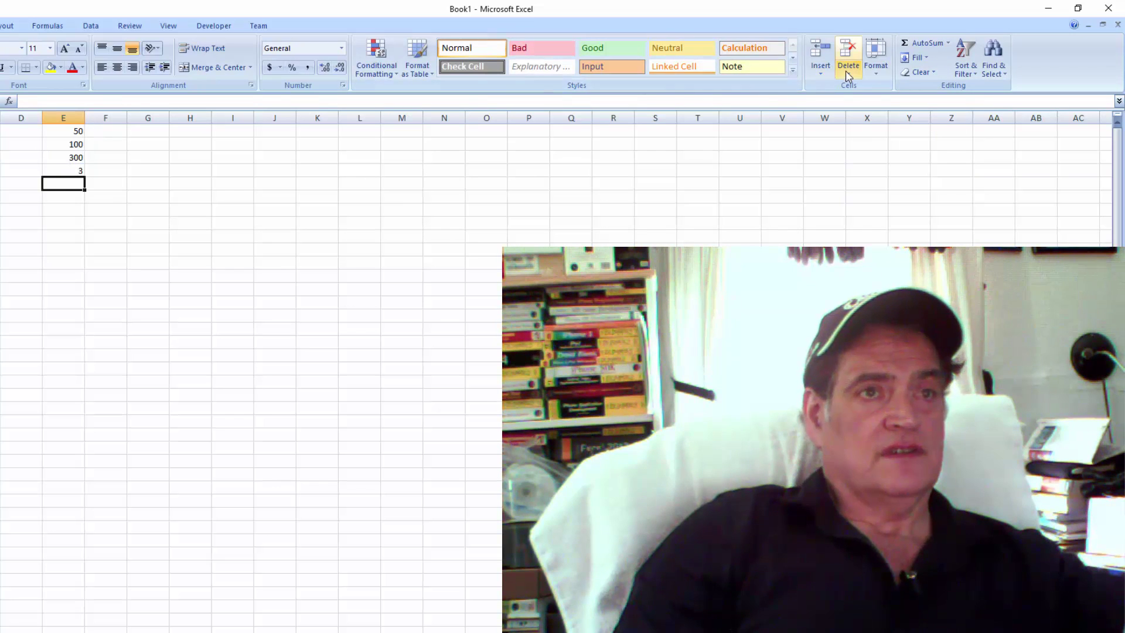
{"action": "left_click", "coordinate": [66, 173]}
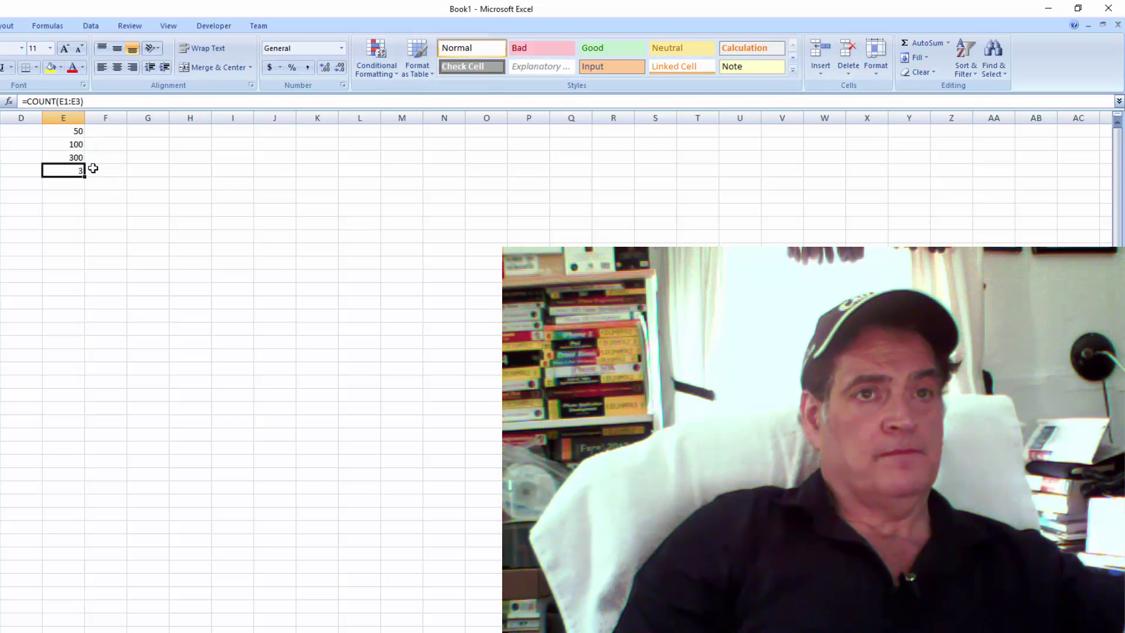
{"action": "left_click", "coordinate": [945, 46]}
{"action": "left_click", "coordinate": [950, 47]}
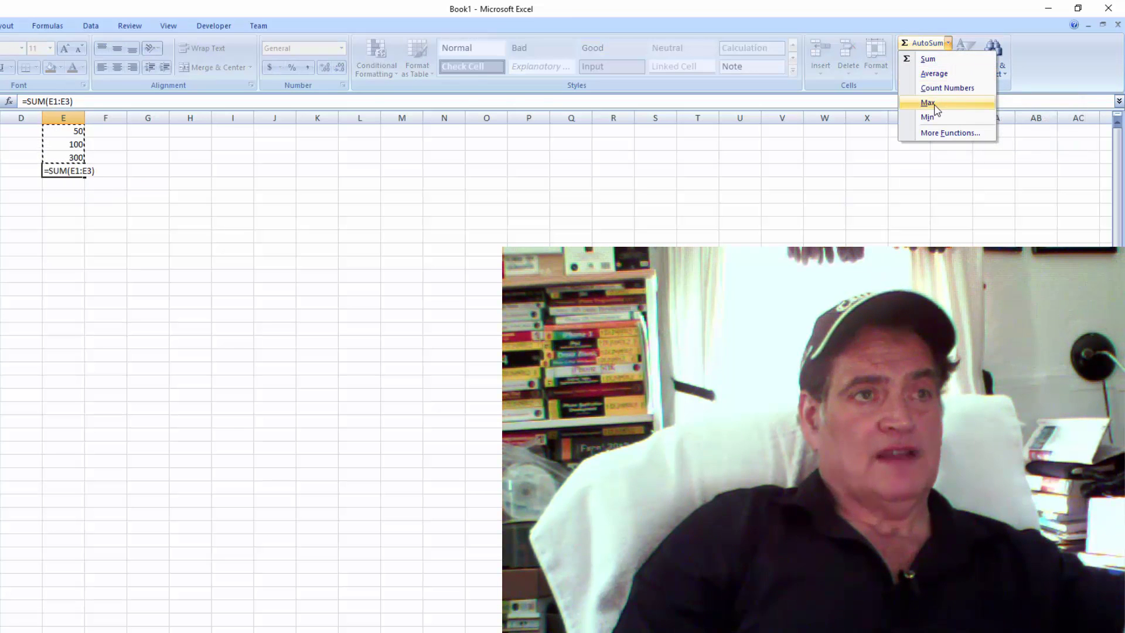
{"action": "left_click", "coordinate": [781, 133]}
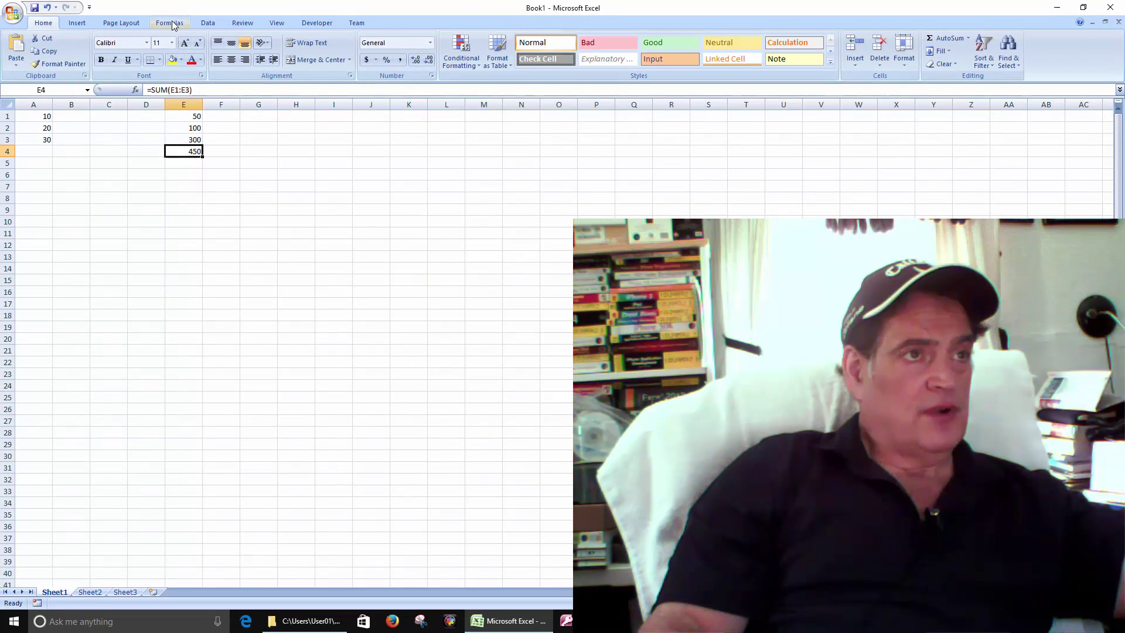
- Browse the Financial and Math & Trig lists in the Formulas tab's Function Library
{"action": "left_click", "coordinate": [170, 23]}
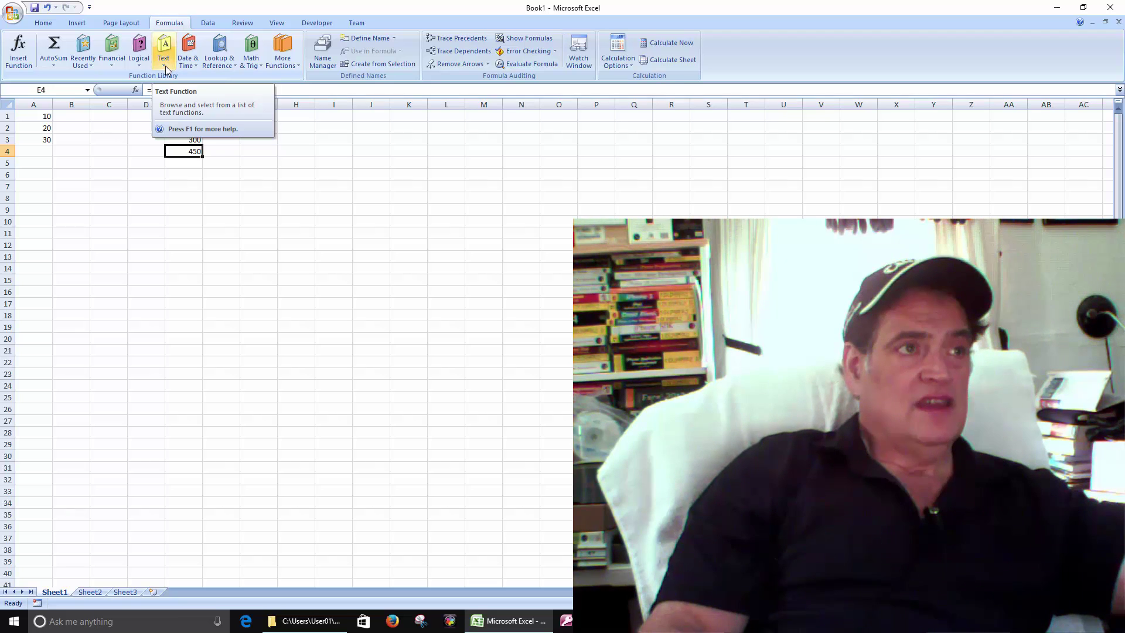
{"action": "left_click", "coordinate": [108, 63]}
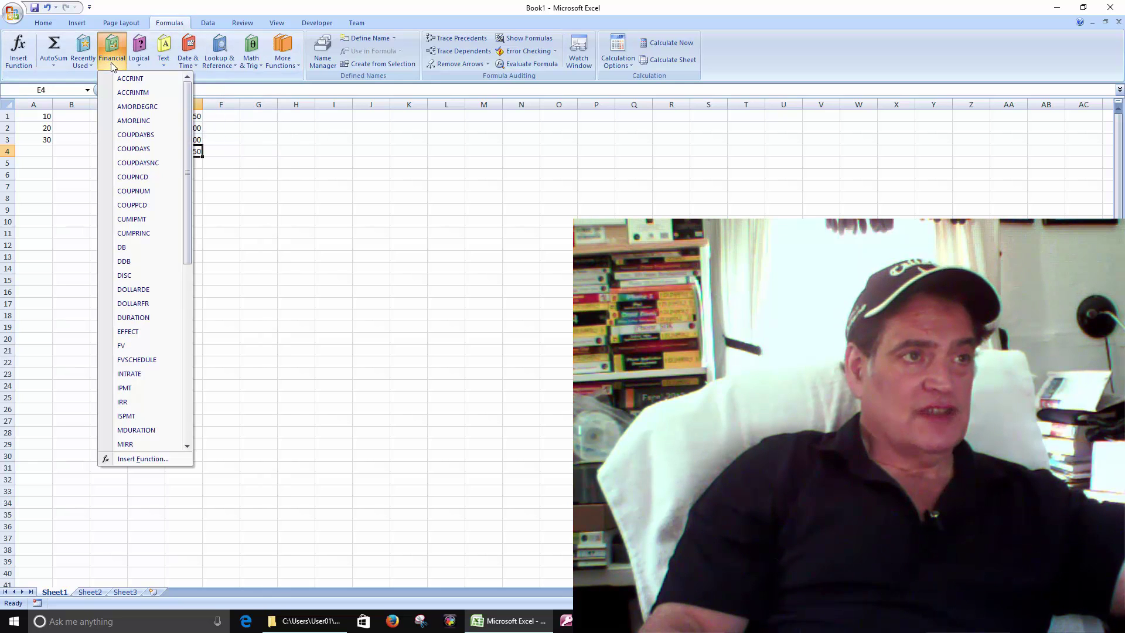
{"action": "left_click", "coordinate": [252, 7]}
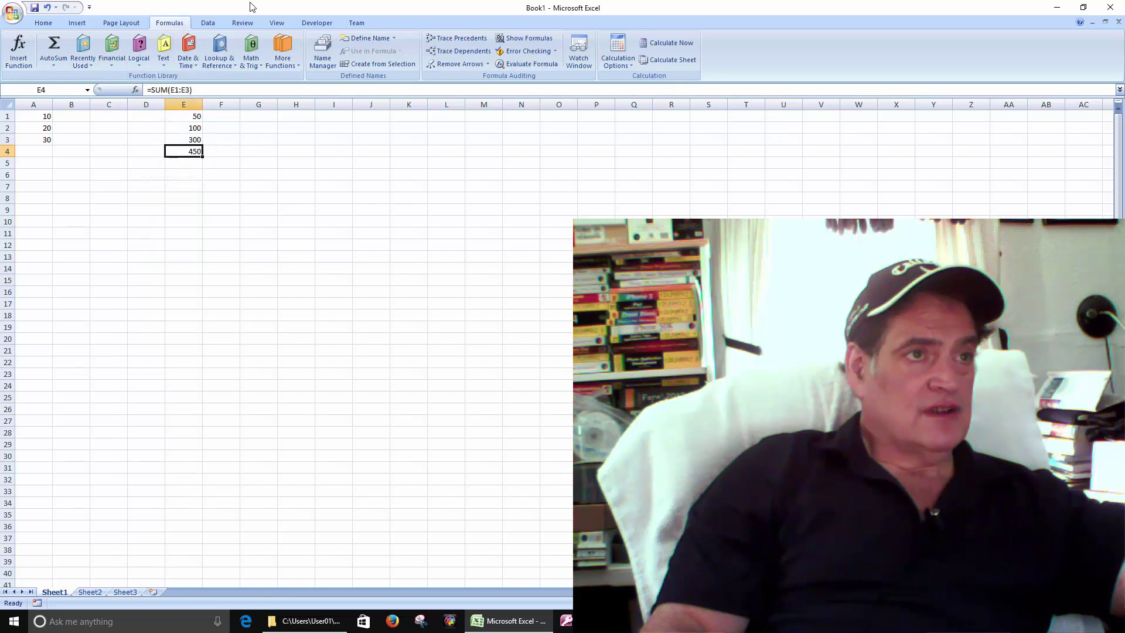
{"action": "left_click", "coordinate": [259, 65]}
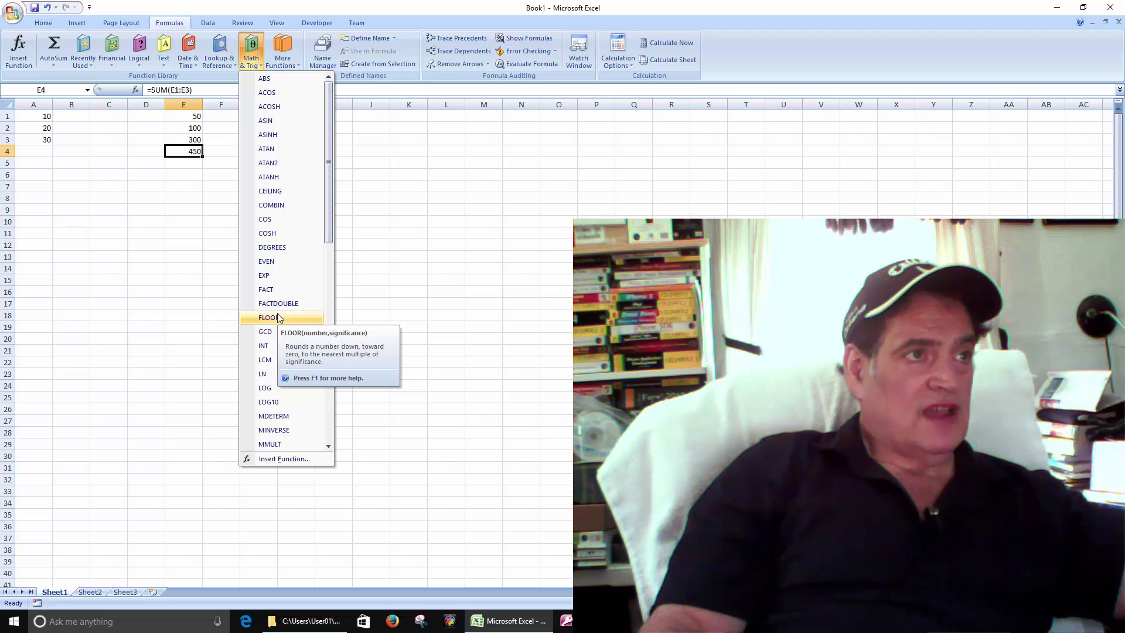
{"action": "left_click", "coordinate": [343, 5]}
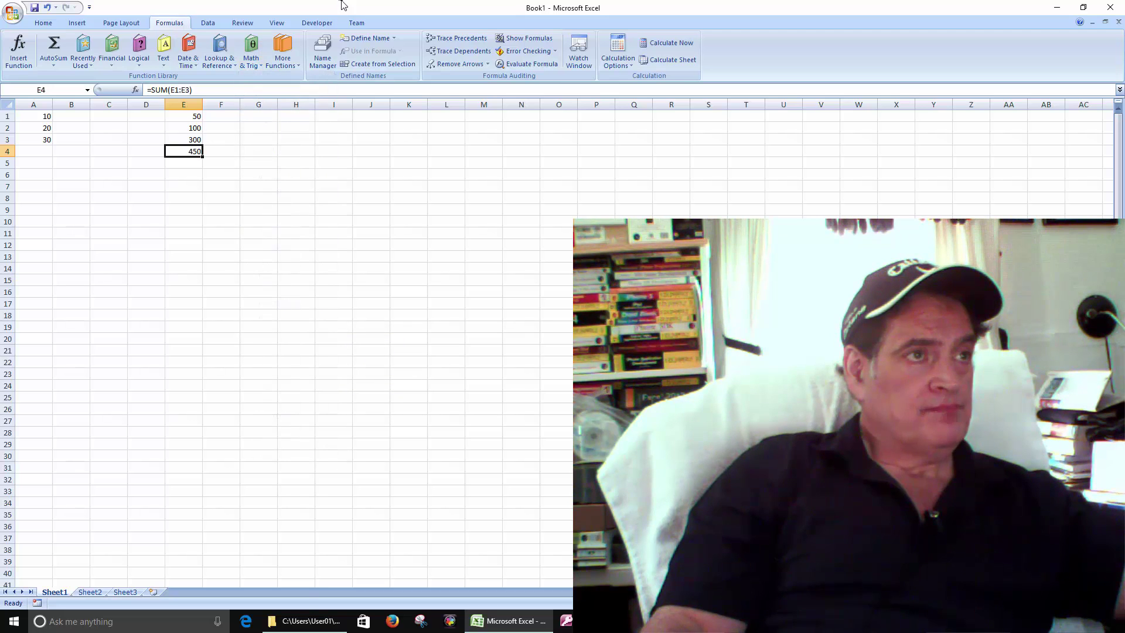